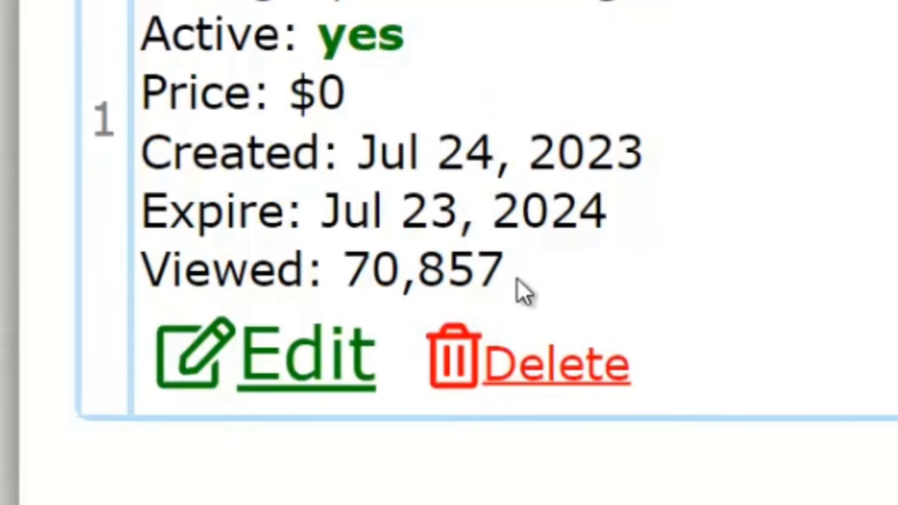
# Highlight the ad's 70,857 view count, then clear the price and view-count highlights.
pyautogui.moveTo(517, 281); pyautogui.dragTo(376, 271)
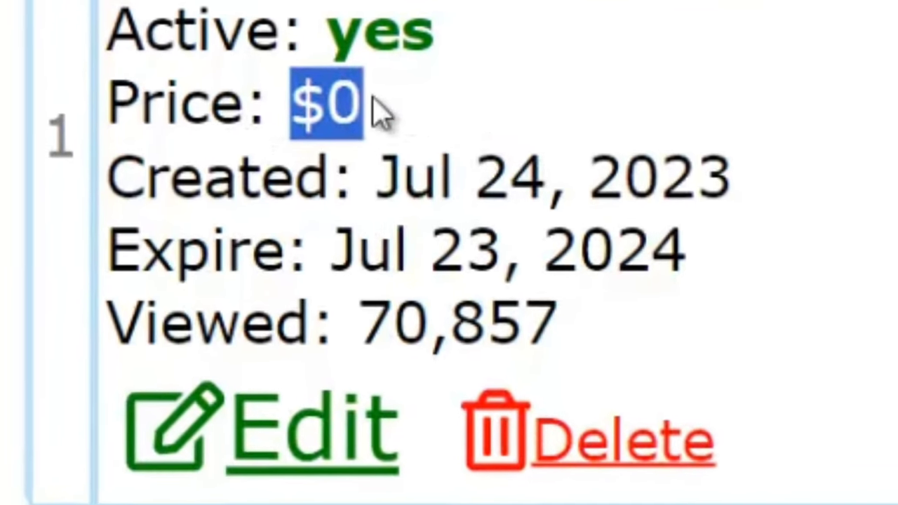
pyautogui.click(716, 46)
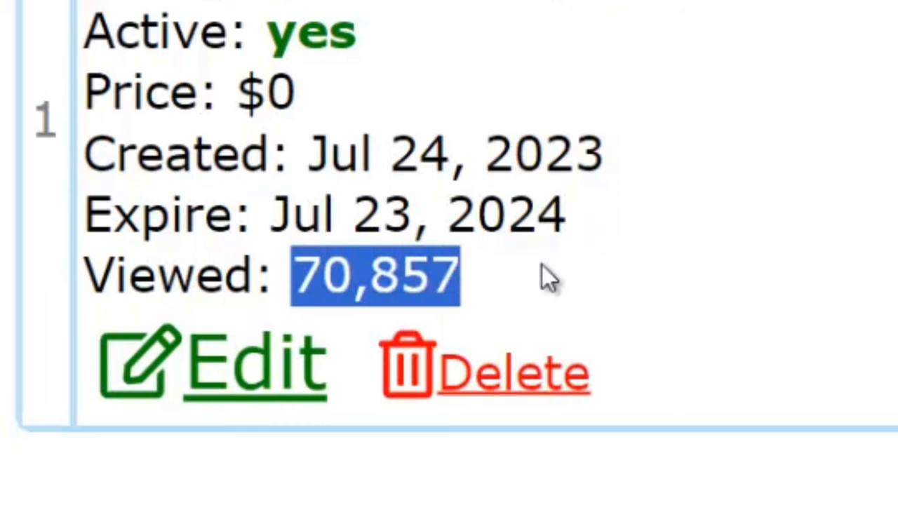
pyautogui.click(543, 265)
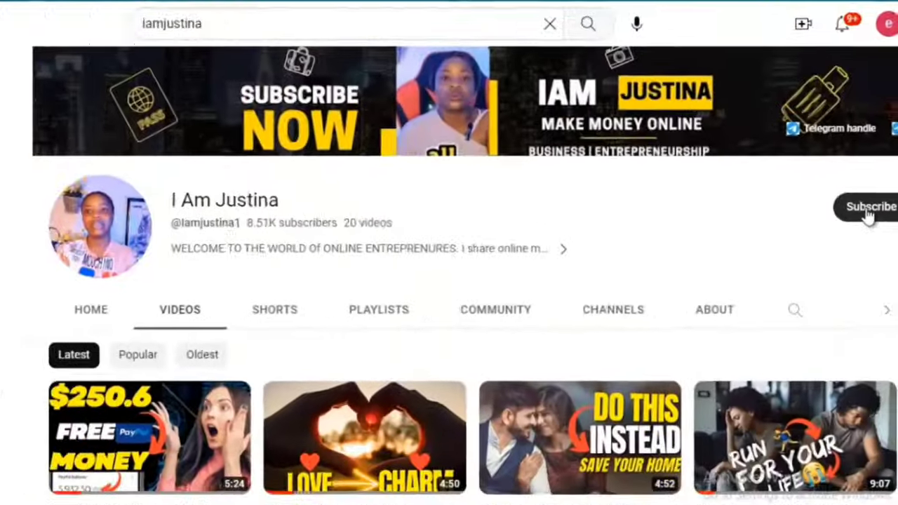
# Subscribe to the make-money-online channel and set its notifications to All.
pyautogui.click(874, 215)
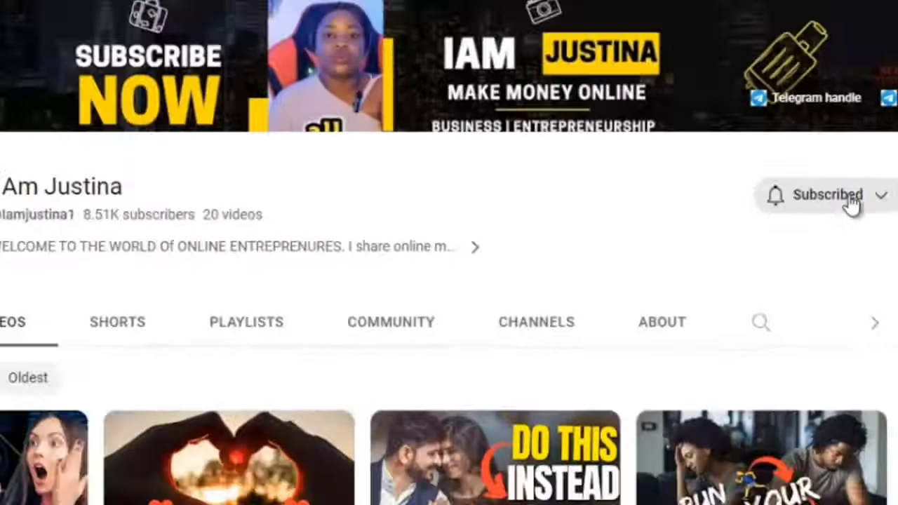
pyautogui.click(807, 171)
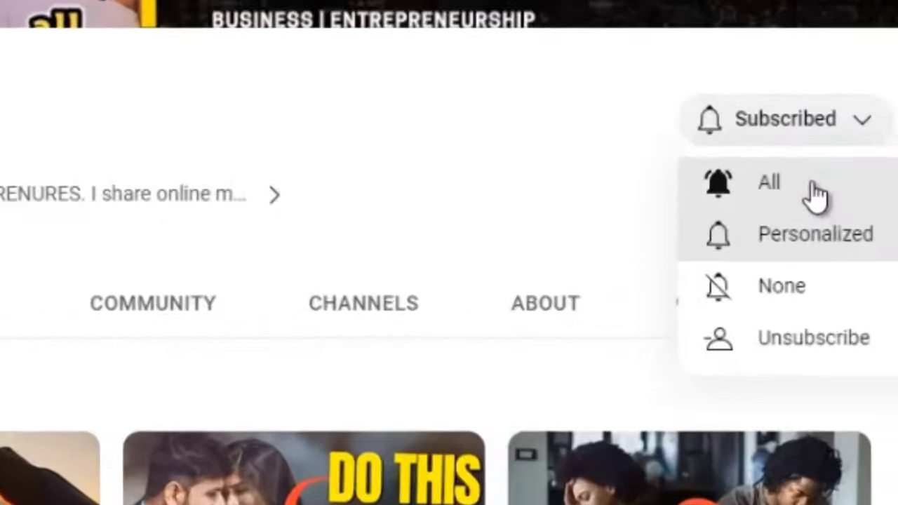
pyautogui.click(812, 184)
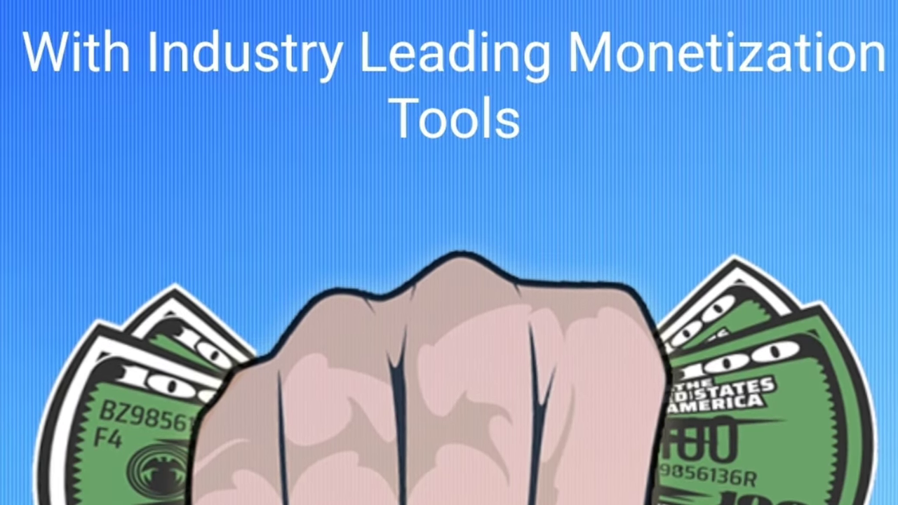
pyautogui.scroll(10, 449, 280)
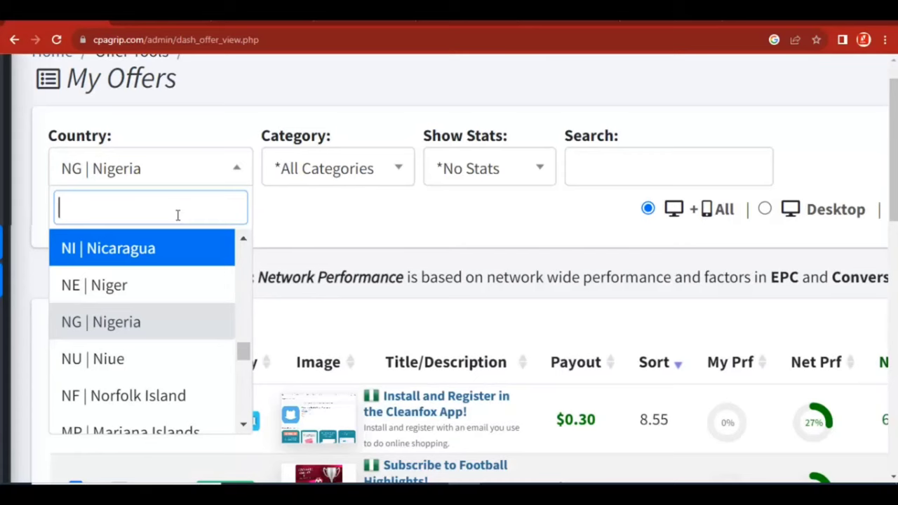
# Filter CPAGrip's offers to GB | United Kingdom, noting the first offer's $4.28 payout.
pyautogui.write('u')
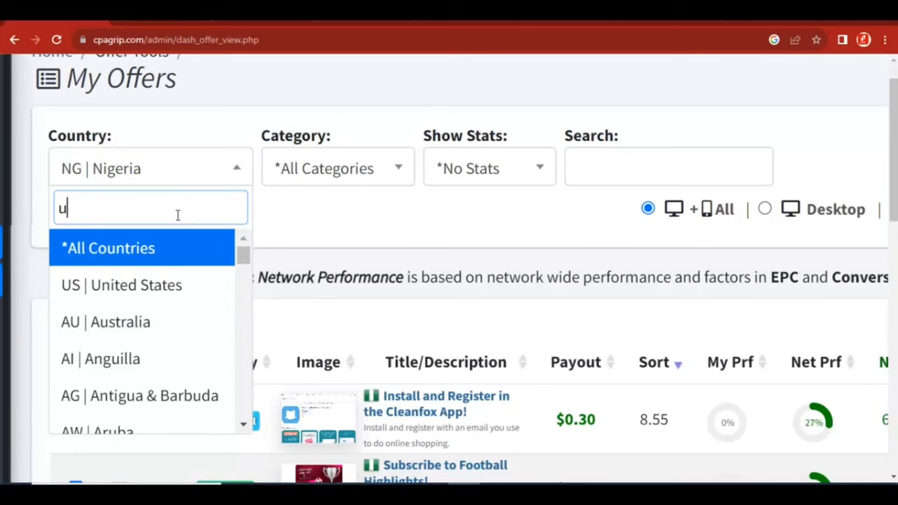
pyautogui.write('ni')
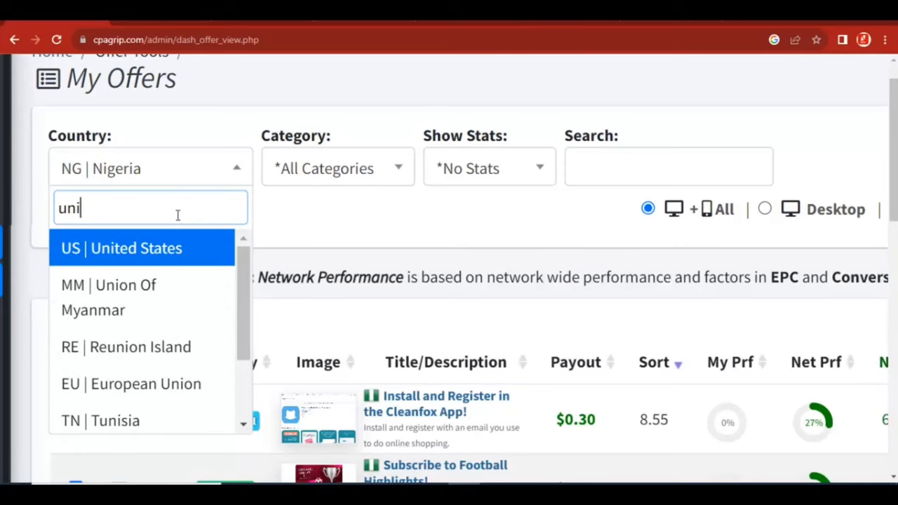
pyautogui.write('te')
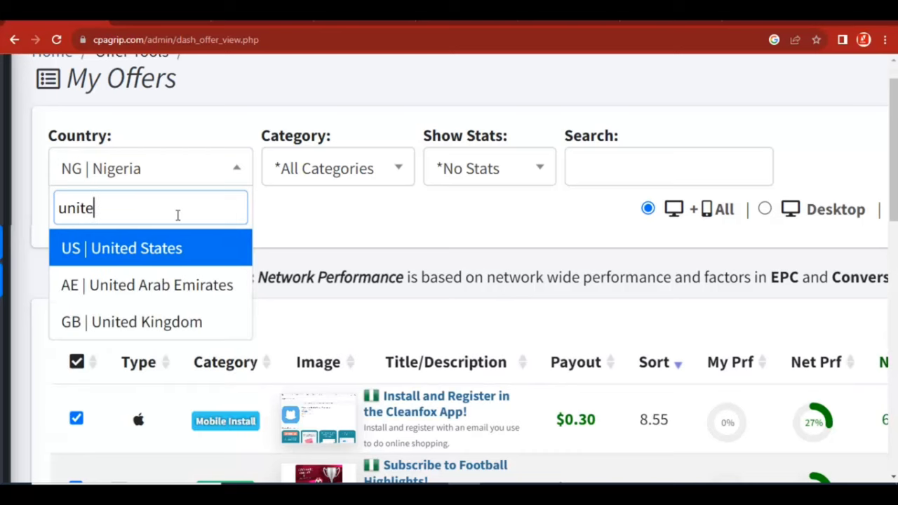
pyautogui.click(178, 322)
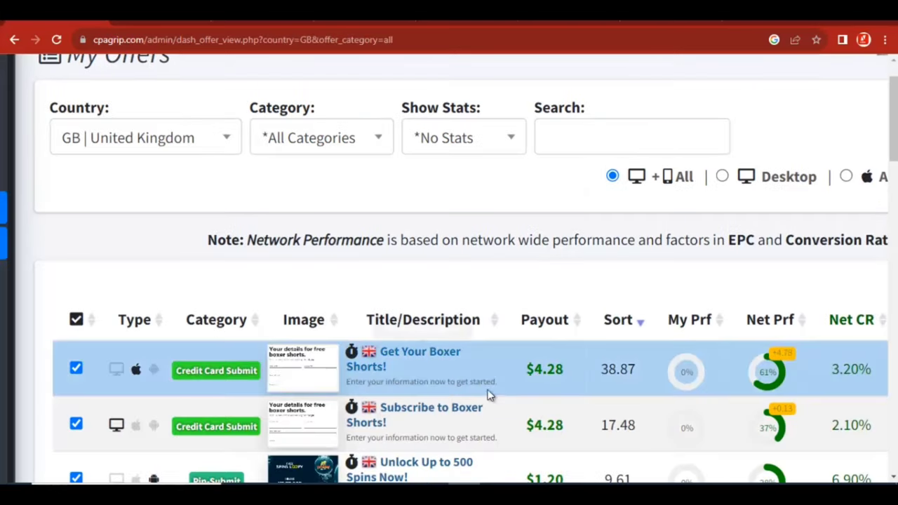
pyautogui.moveTo(518, 372); pyautogui.dragTo(567, 373)
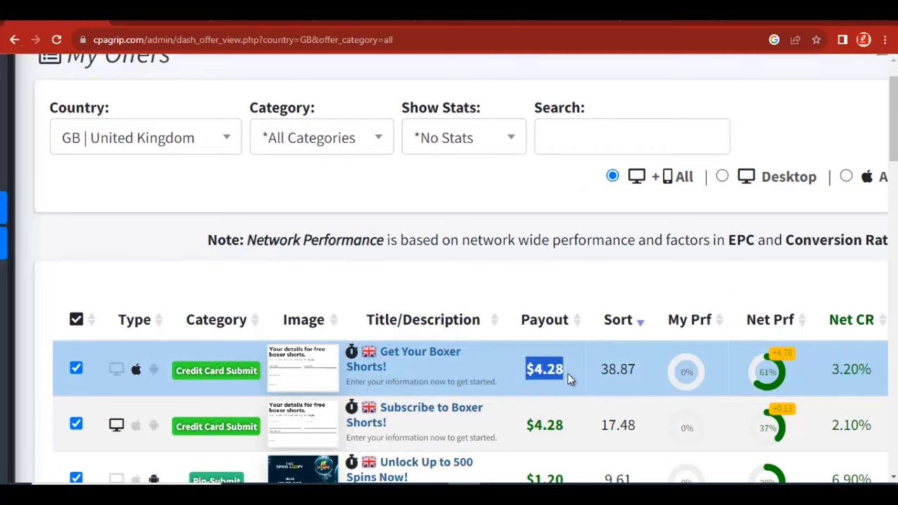
# Scroll down the offer list and open the $6.42 Subscribe to Boxer Shorts! offer details.
pyautogui.scroll(-3, 625, 265)
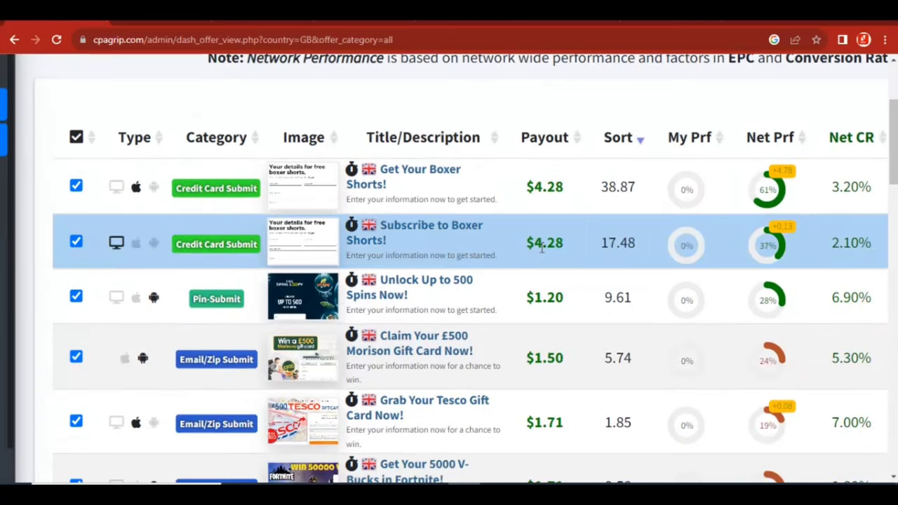
pyautogui.scroll(-15, 470, 266)
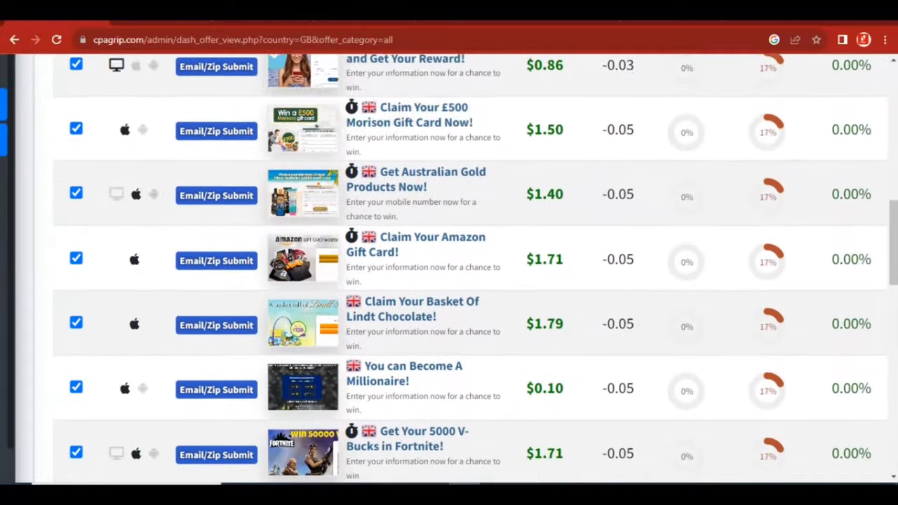
pyautogui.scroll(-2, 519, 191)
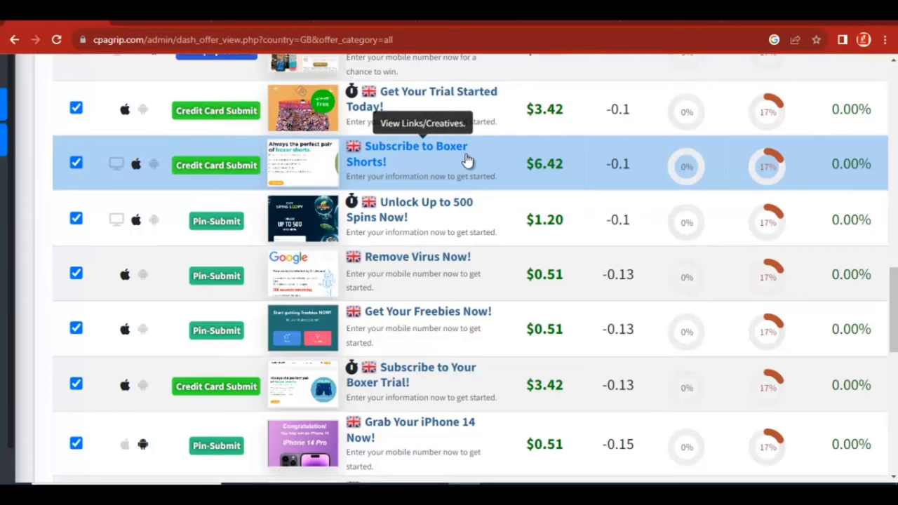
pyautogui.click(444, 160)
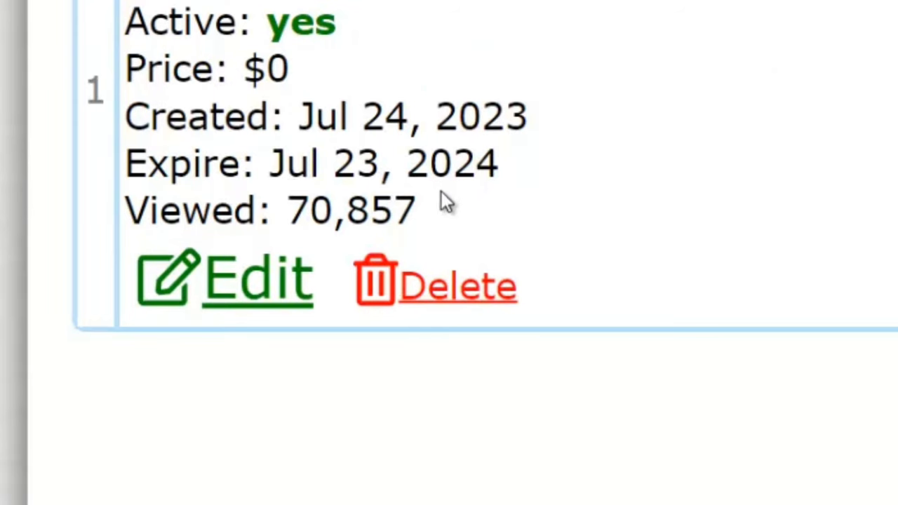
pyautogui.moveTo(438, 197); pyautogui.dragTo(287, 204)
pyautogui.click(570, 203)
pyautogui.moveTo(291, 71); pyautogui.dragTo(193, 70)
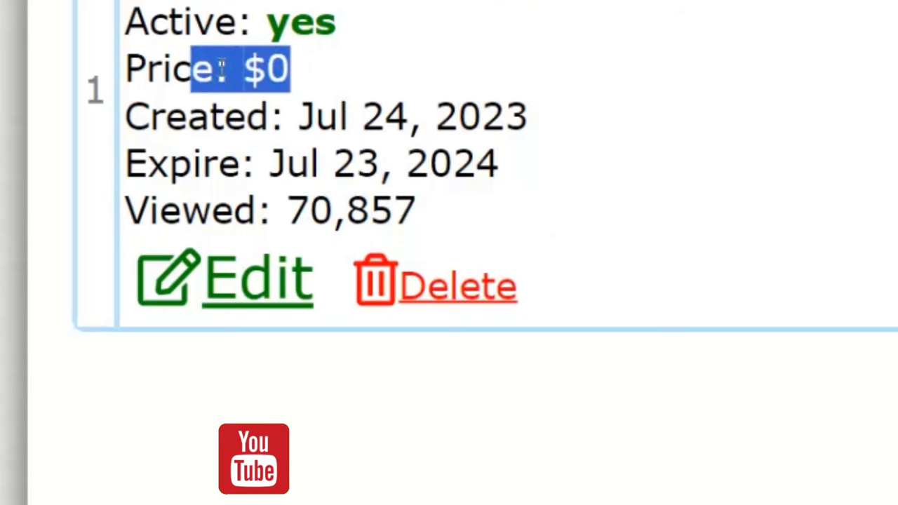
pyautogui.moveTo(273, 68); pyautogui.dragTo(330, 89)
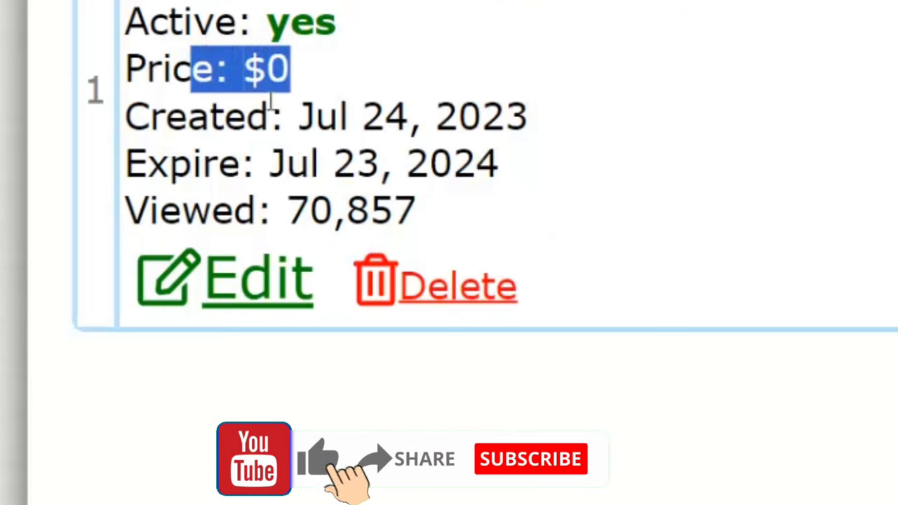
pyautogui.click(240, 25)
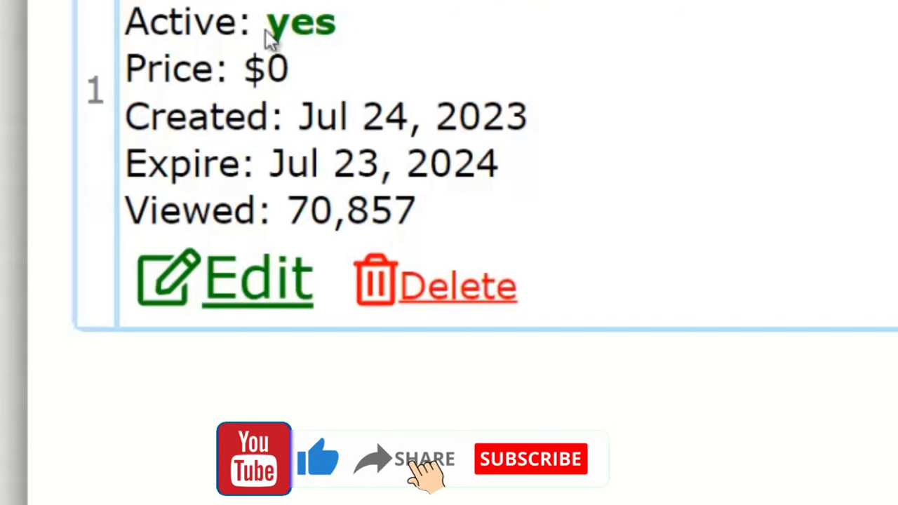
pyautogui.moveTo(267, 34); pyautogui.dragTo(352, 35)
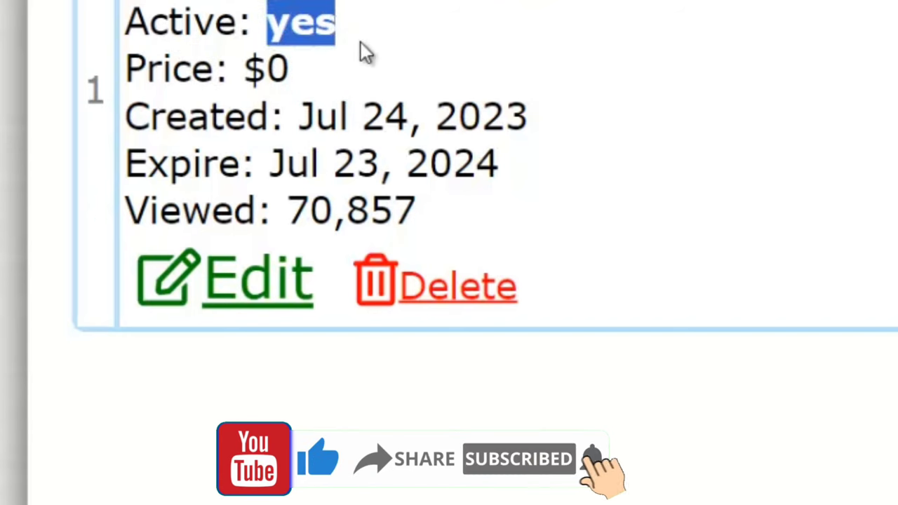
pyautogui.click(364, 52)
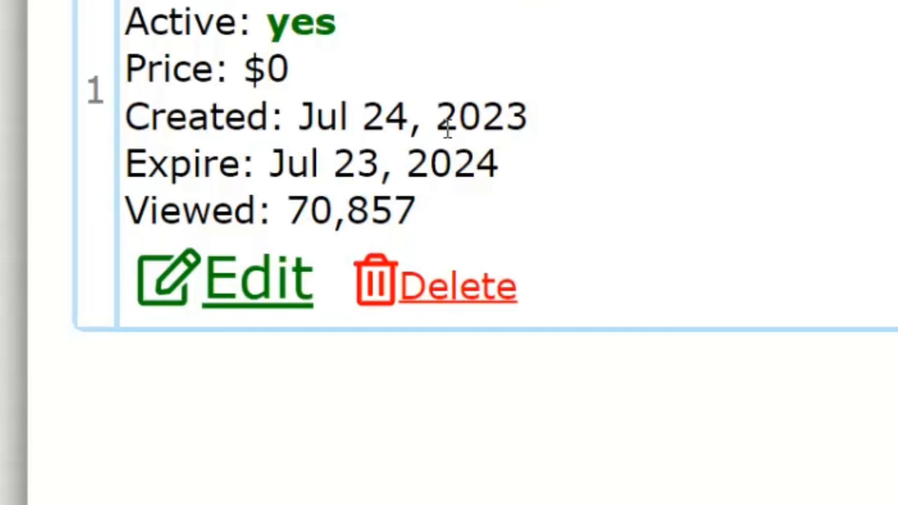
pyautogui.moveTo(498, 163); pyautogui.dragTo(304, 162)
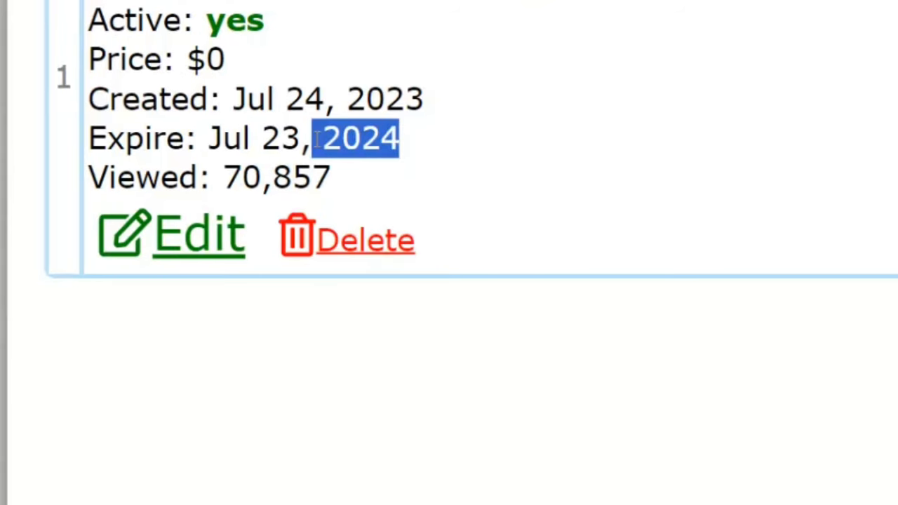
pyautogui.moveTo(237, 138); pyautogui.dragTo(214, 138)
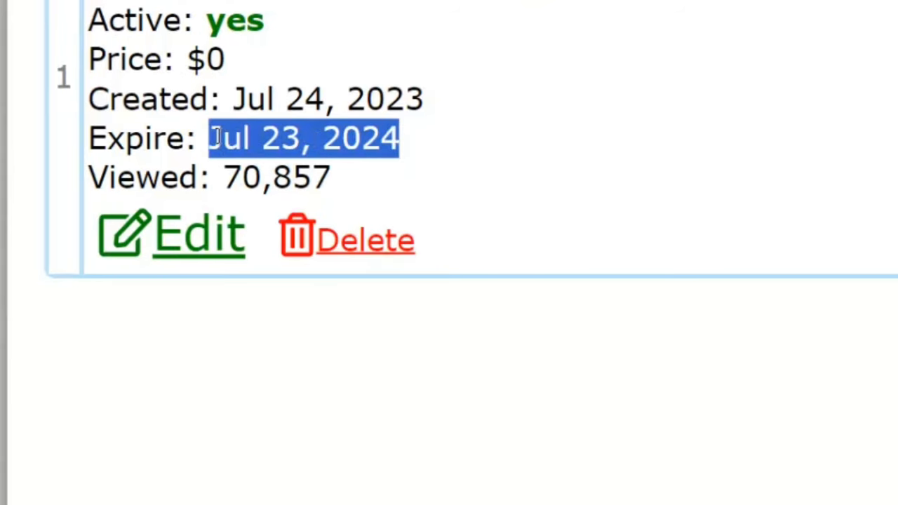
pyautogui.click(466, 146)
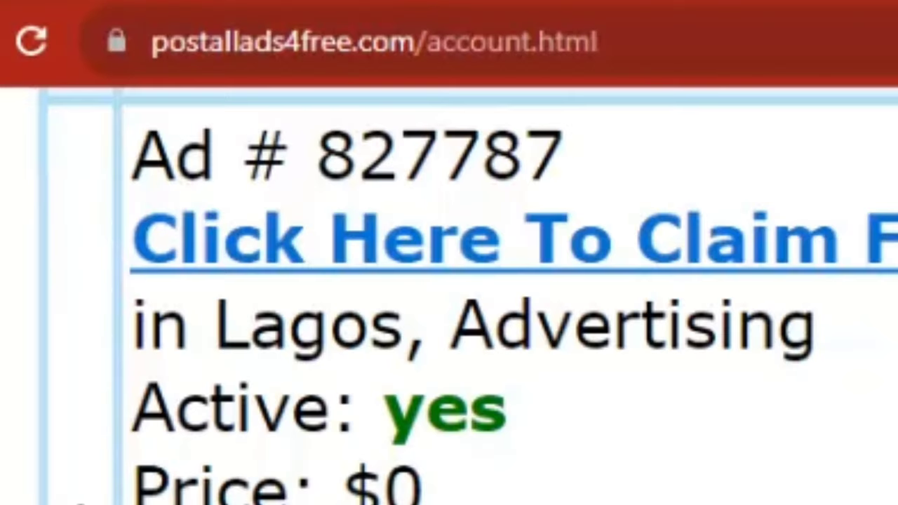
# Return to the PostAllAds4Free home page and dismiss the notification permission request.
pyautogui.moveTo(666, 40); pyautogui.dragTo(423, 77)
pyautogui.press('BackSpace')
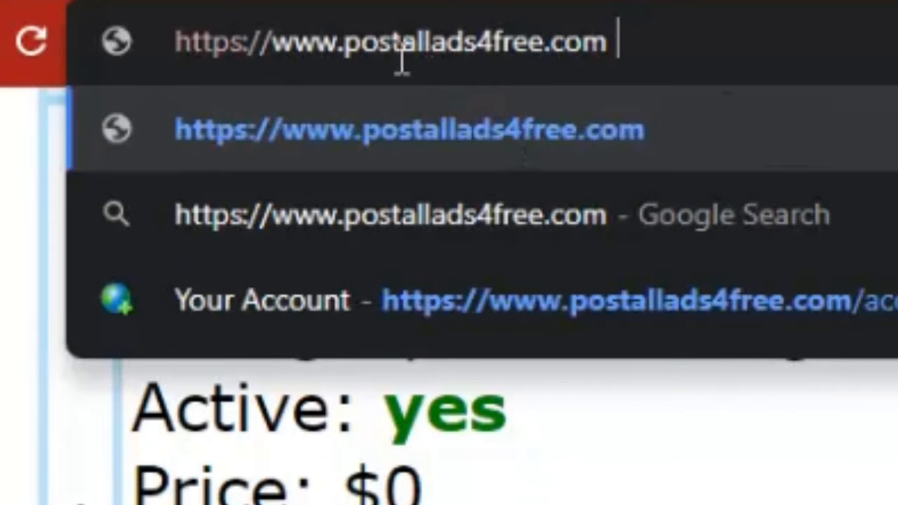
pyautogui.click(577, 150)
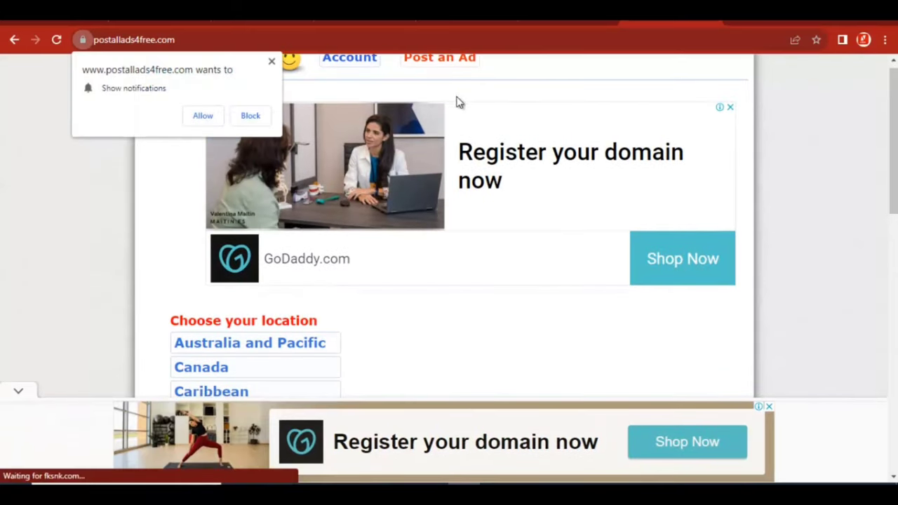
pyautogui.click(273, 64)
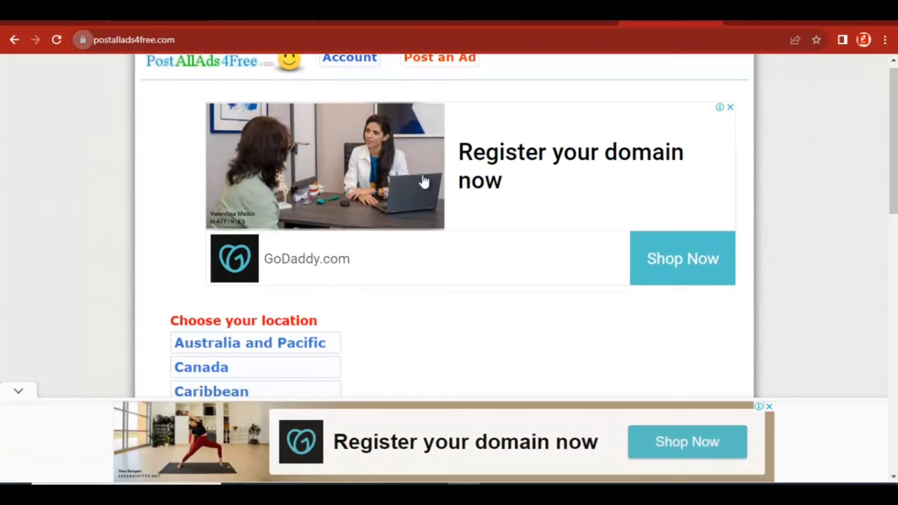
# Choose United Kingdom as the location and move down its places list to the B towns.
pyautogui.scroll(-3, 892, 144)
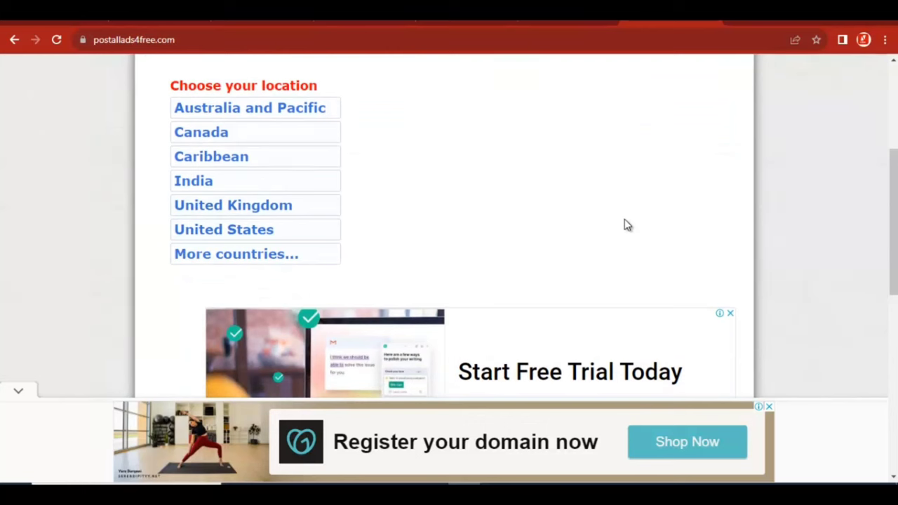
pyautogui.click(241, 215)
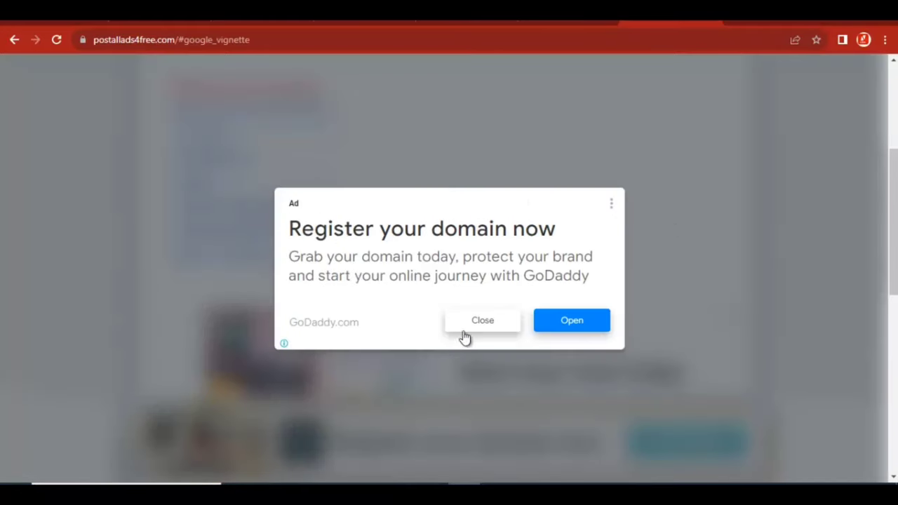
pyautogui.click(495, 327)
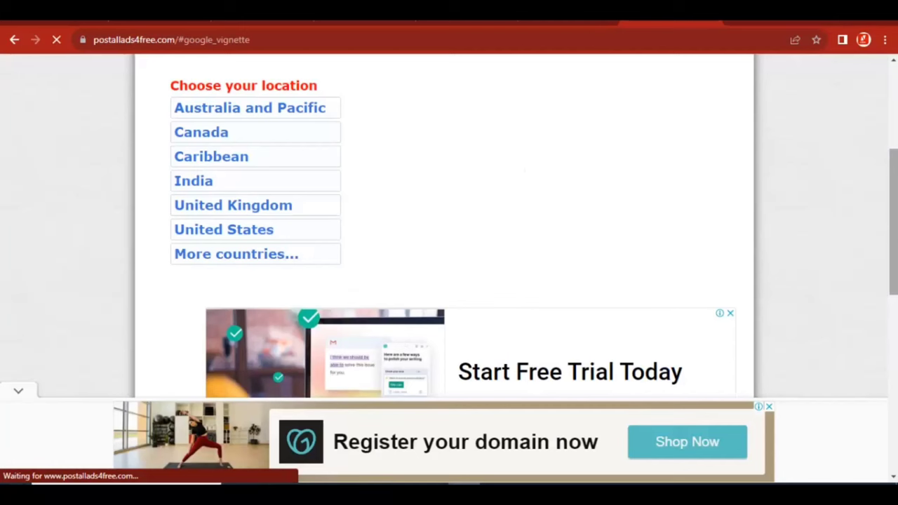
pyautogui.scroll(-3, 449, 245)
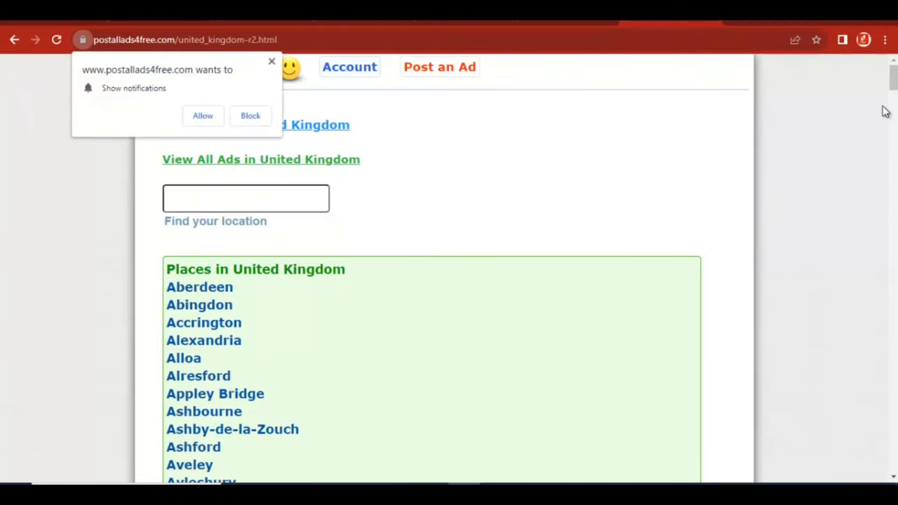
pyautogui.click(272, 61)
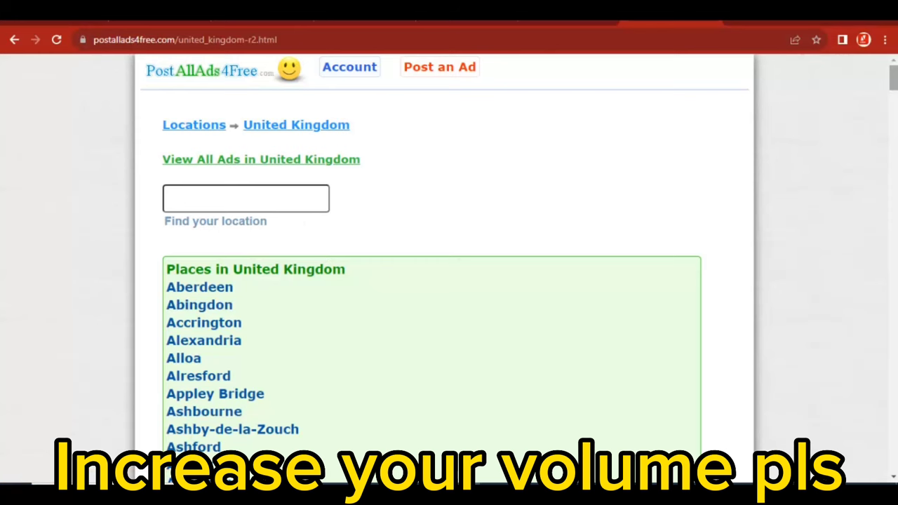
pyautogui.scroll(-2, 324, 221)
pyautogui.scroll(2, 325, 221)
pyautogui.scroll(-5, 425, 320)
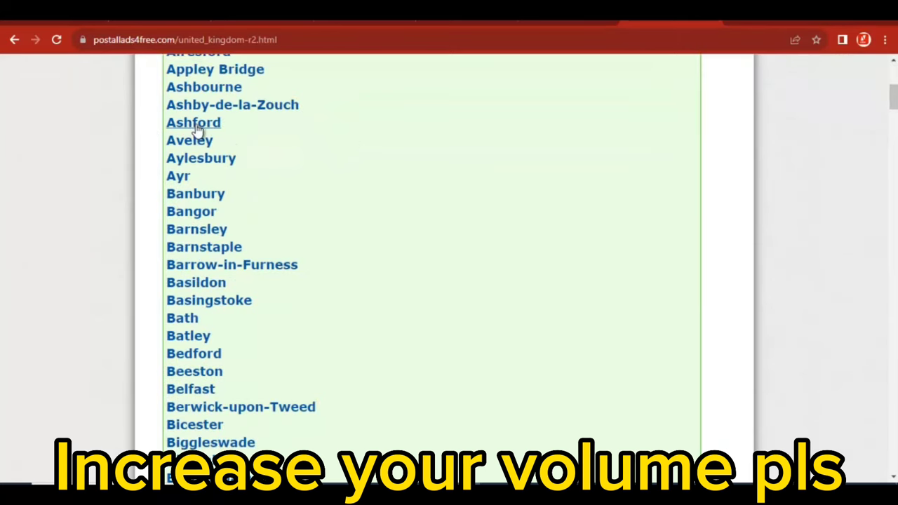
# Open Barnsley and change the category to Jobs & Employment > Business Opportunities.
pyautogui.click(208, 230)
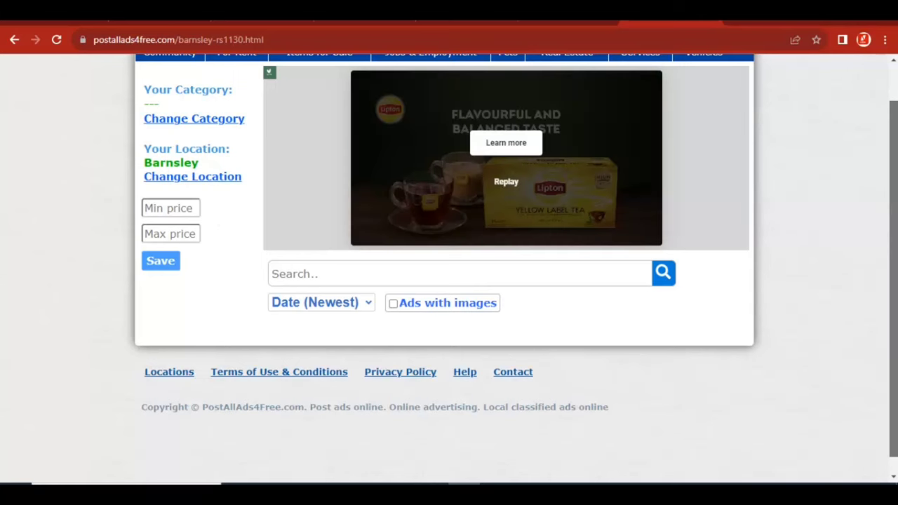
pyautogui.scroll(1, 474, 144)
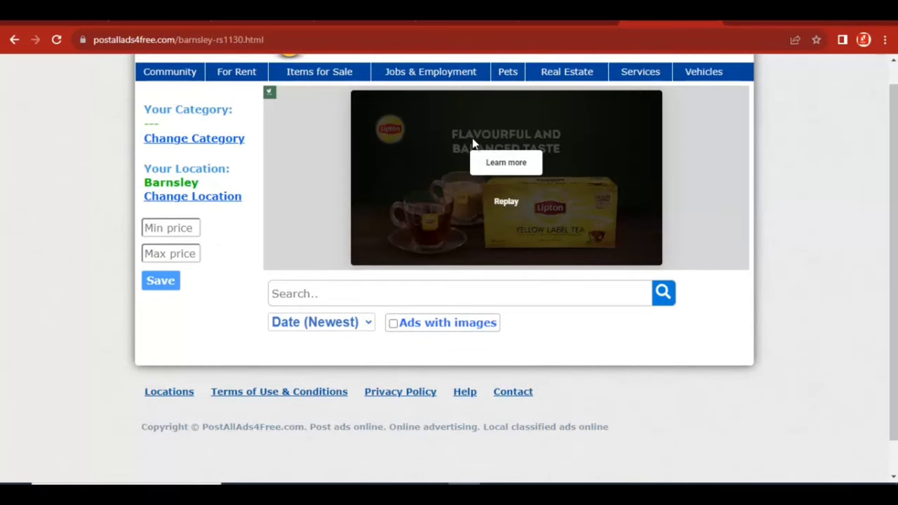
pyautogui.click(207, 146)
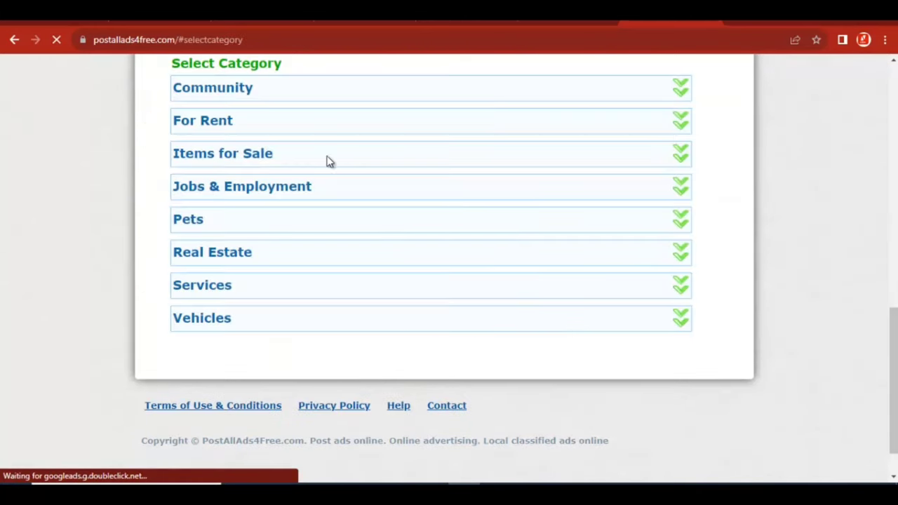
pyautogui.click(299, 194)
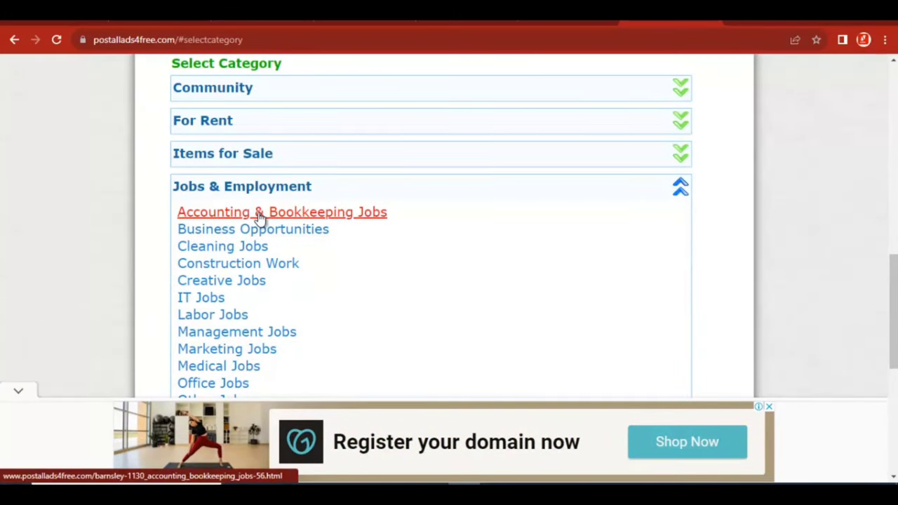
pyautogui.click(256, 233)
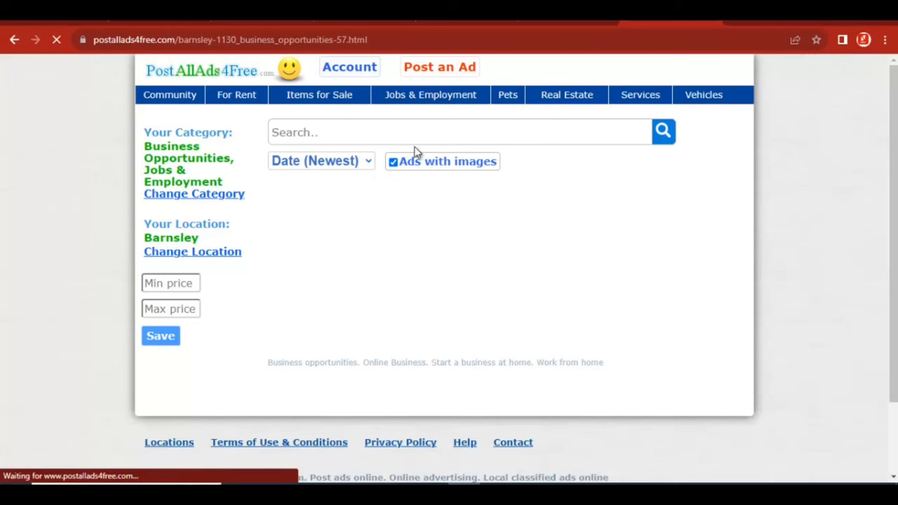
pyautogui.click(175, 282)
pyautogui.write('0')
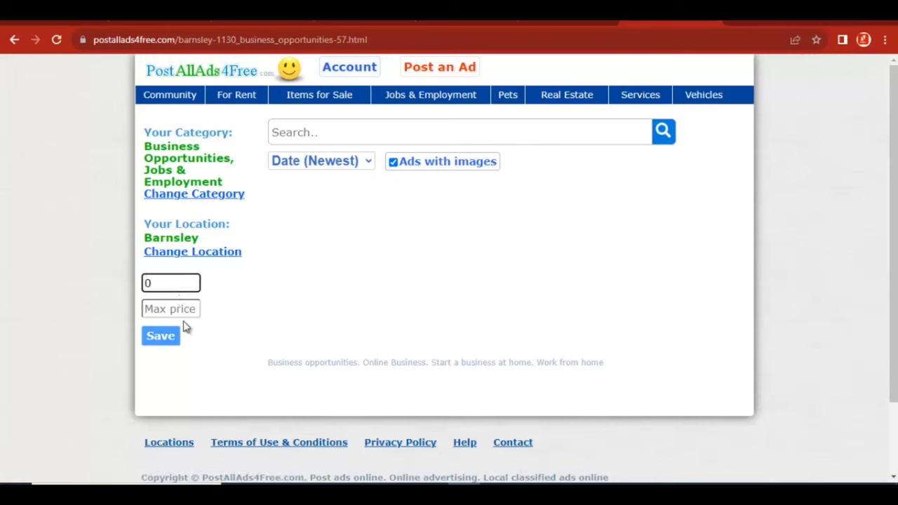
pyautogui.click(184, 307)
pyautogui.write('0')
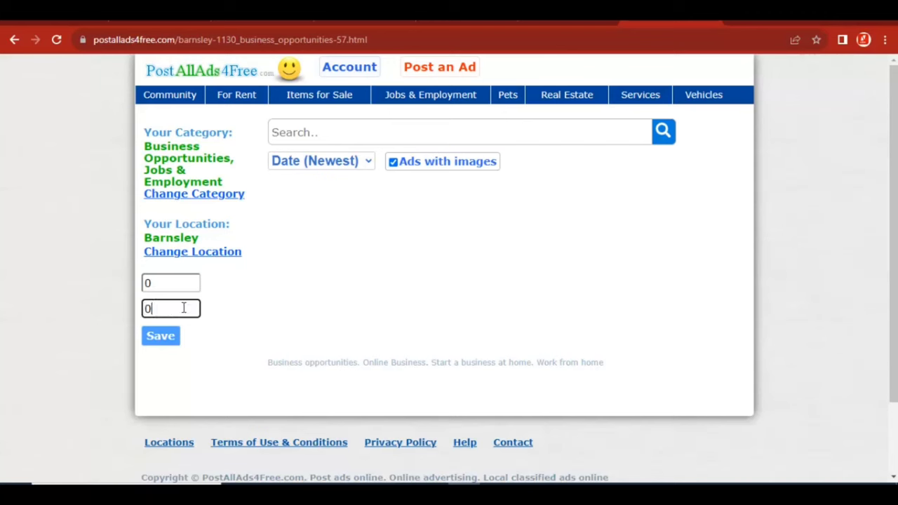
pyautogui.click(163, 344)
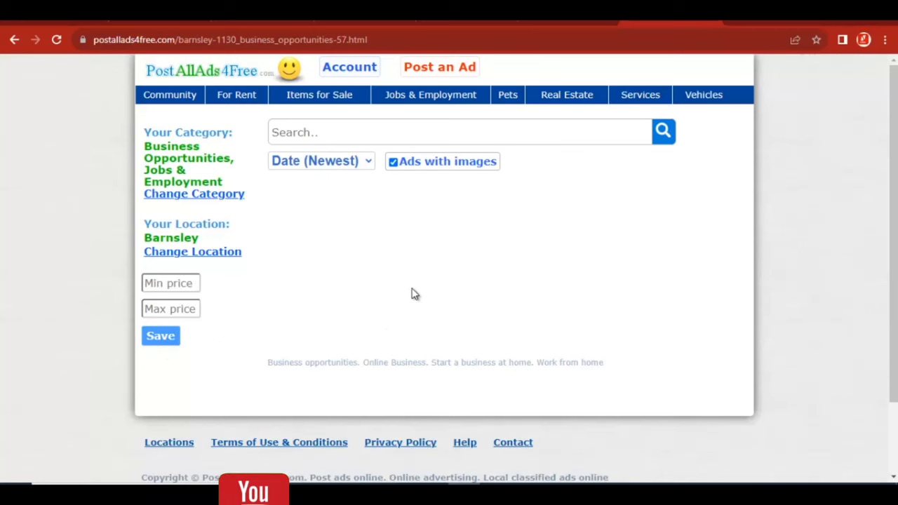
# Start a new Barnsley Business Opportunities ad and go to the Ad title field.
pyautogui.click(432, 70)
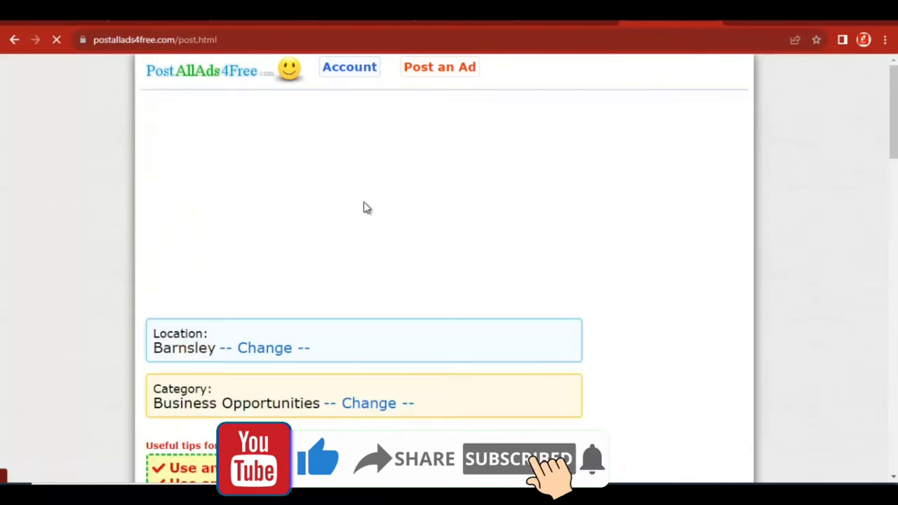
pyautogui.scroll(-3, 287, 156)
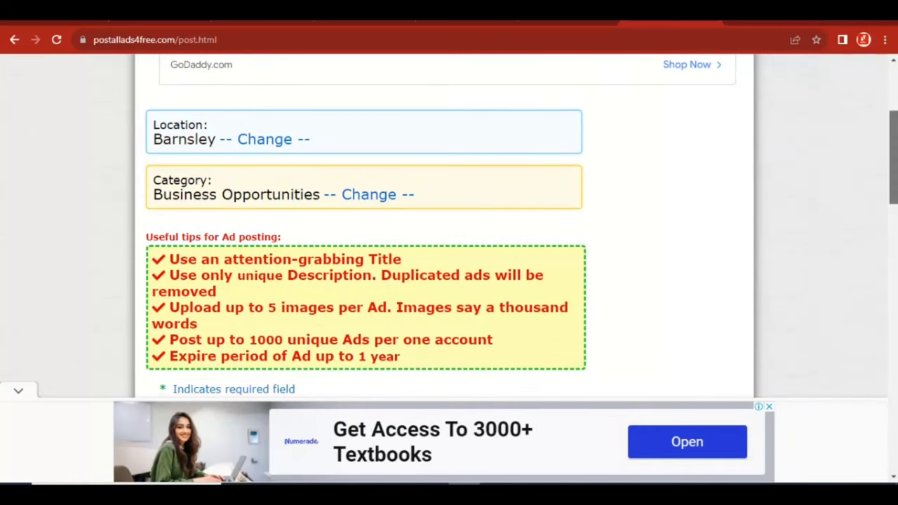
pyautogui.scroll(-3, 893, 158)
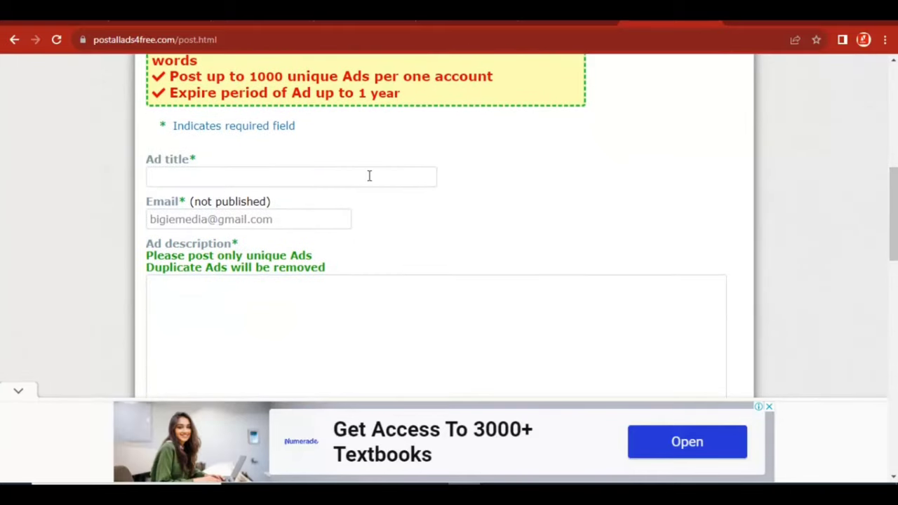
pyautogui.click(242, 179)
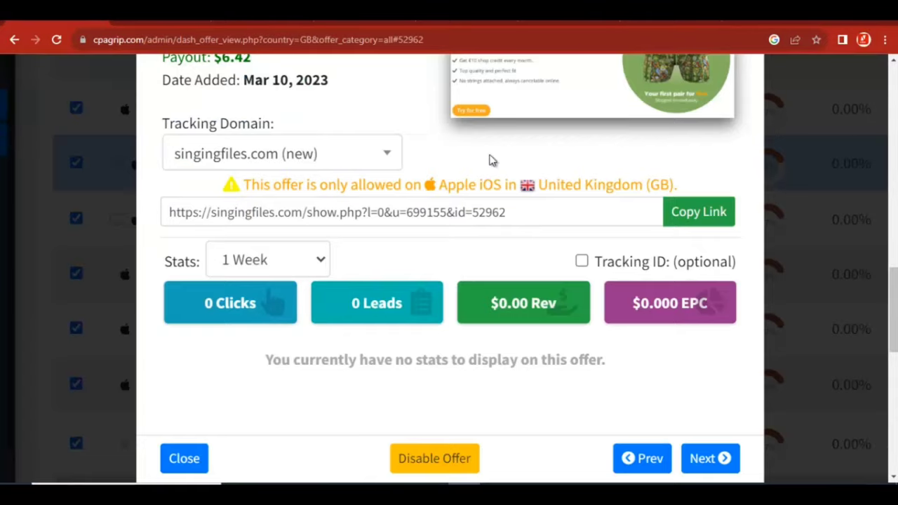
# Copy the 'Subscribe to Boxer Shorts!' offer title into the Ad title field.
pyautogui.scroll(2, 489, 159)
pyautogui.moveTo(388, 84); pyautogui.dragTo(167, 93)
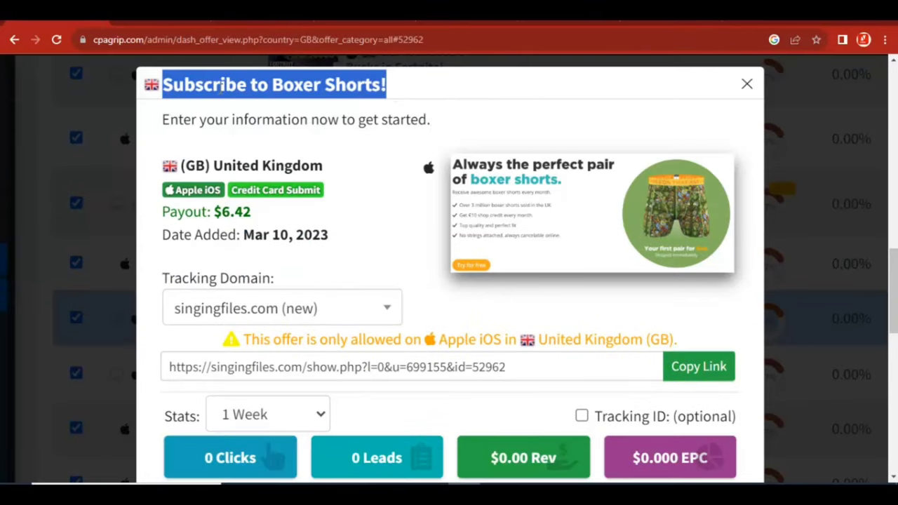
pyautogui.rightClick(220, 89)
pyautogui.click(245, 101)
pyautogui.click(670, 21)
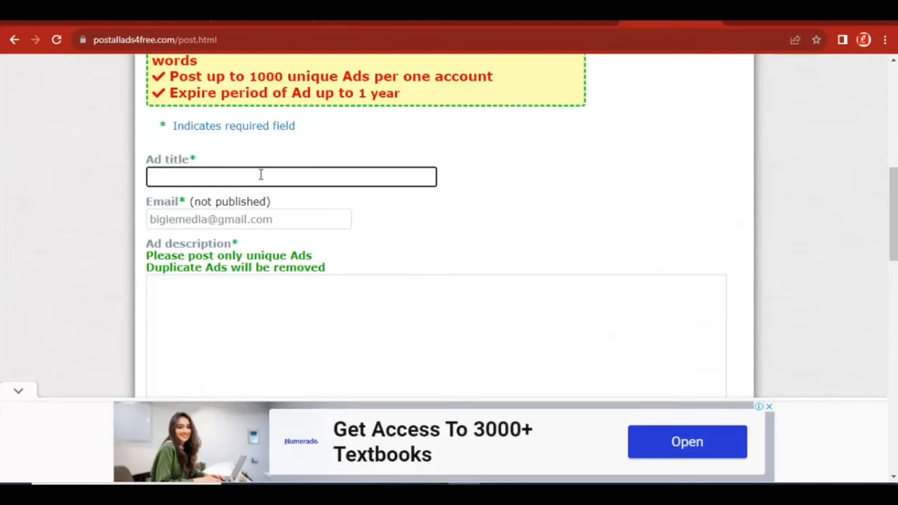
pyautogui.rightClick(259, 175)
pyautogui.click(313, 278)
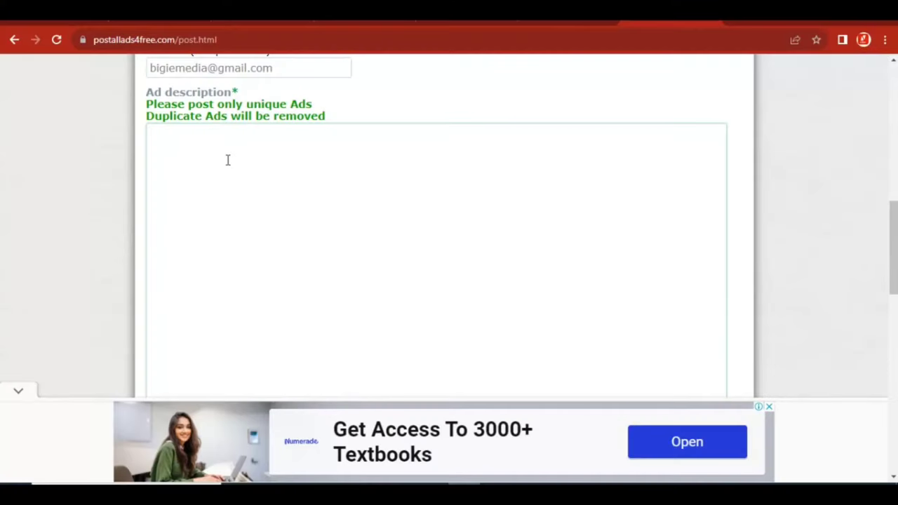
# Paste the offer title and the Apple iOS UK restriction sentence into the Ad description.
pyautogui.click(228, 160)
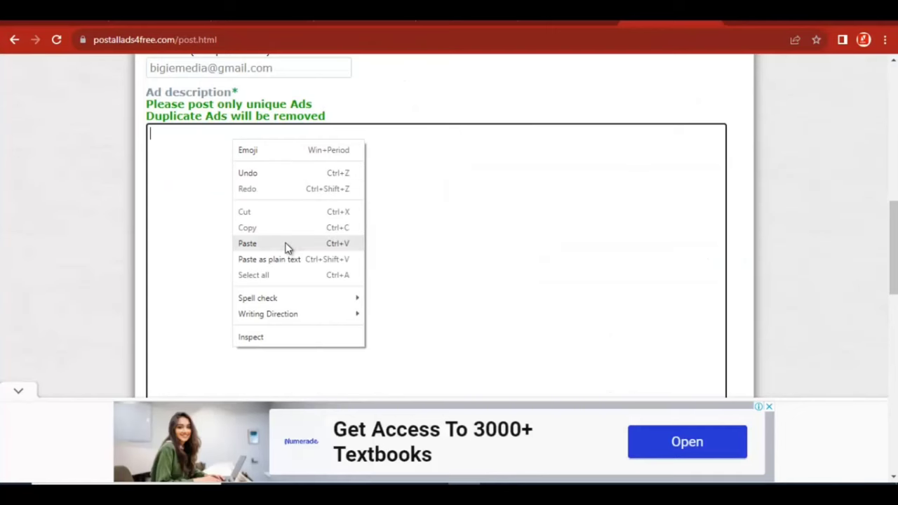
pyautogui.click(287, 243)
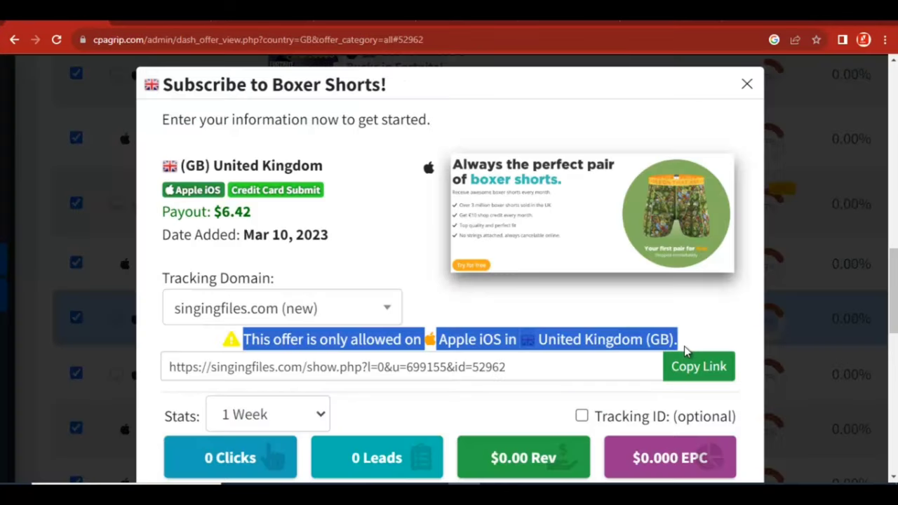
pyautogui.rightClick(644, 342)
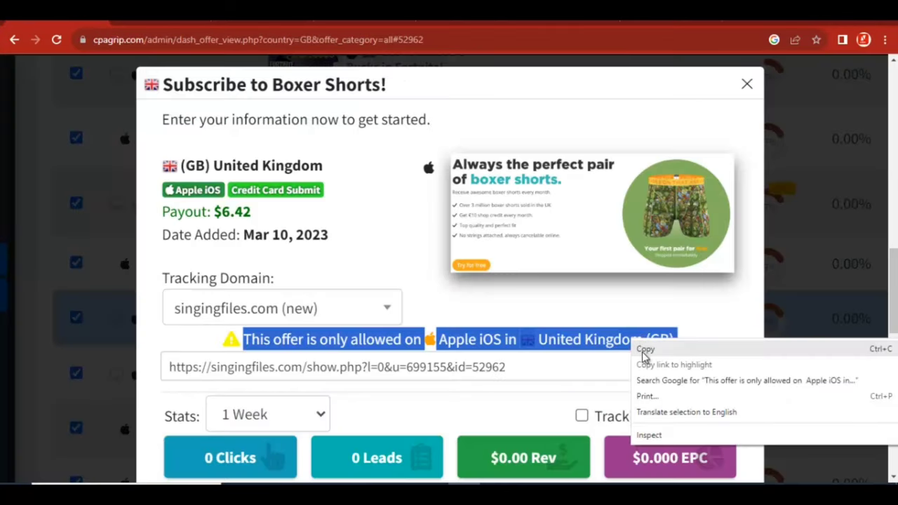
pyautogui.click(644, 350)
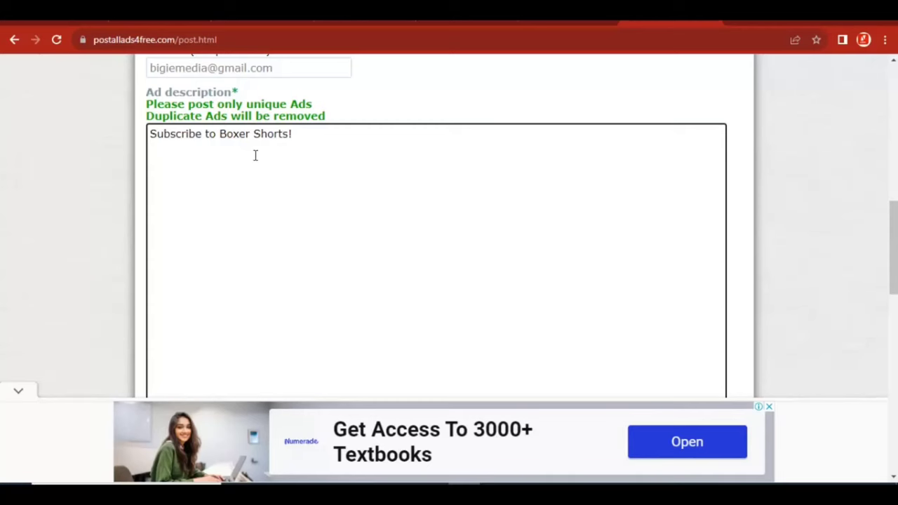
pyautogui.rightClick(197, 170)
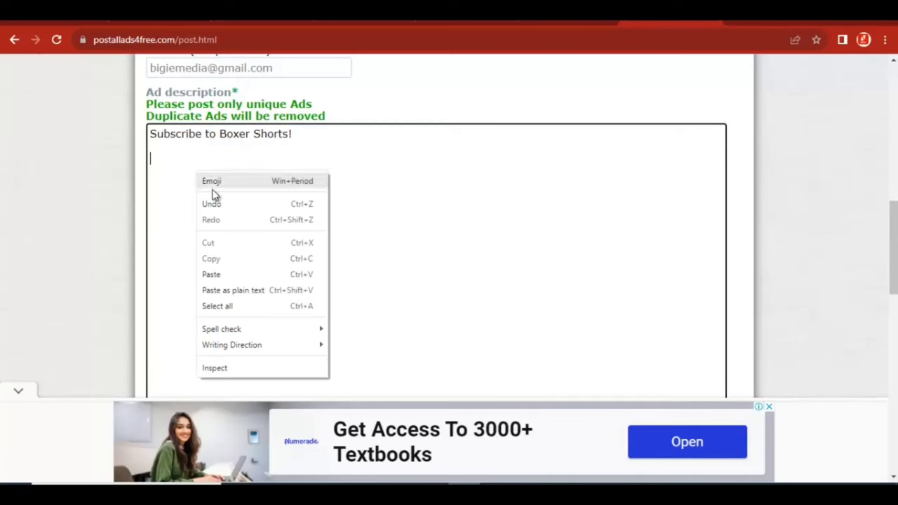
pyautogui.click(234, 275)
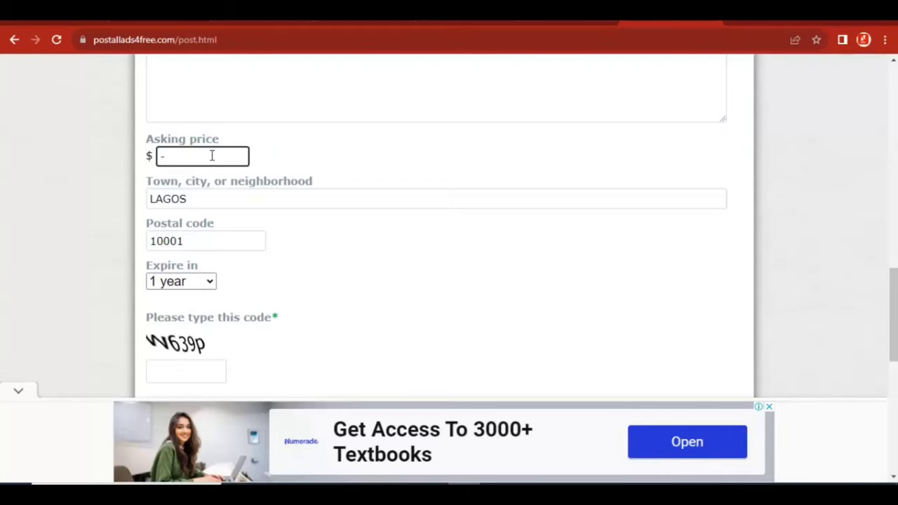
# Change the town from LAGOS to united kingdom, keep the 1-year expiry, and scroll toward Post Ad.
pyautogui.tripleClick(248, 201)
pyautogui.write('united kingdom')
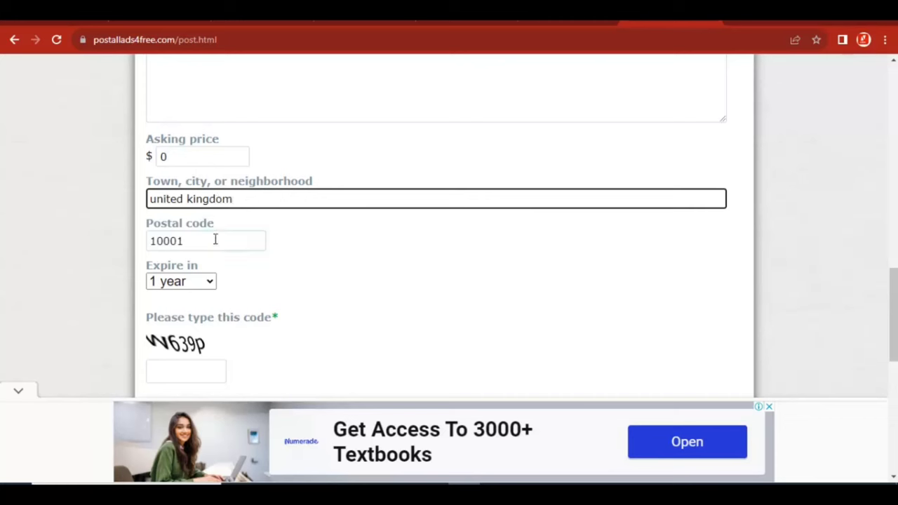
pyautogui.click(208, 283)
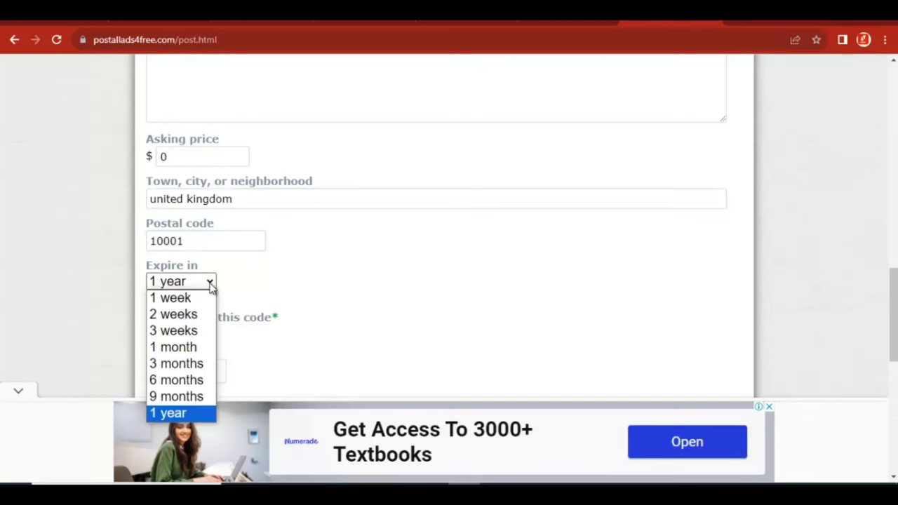
pyautogui.click(188, 414)
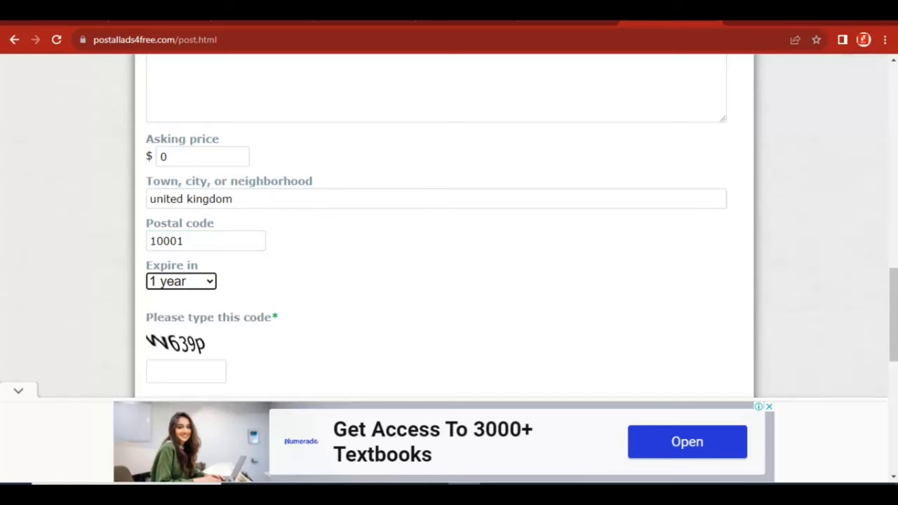
pyautogui.scroll(-2, 827, 330)
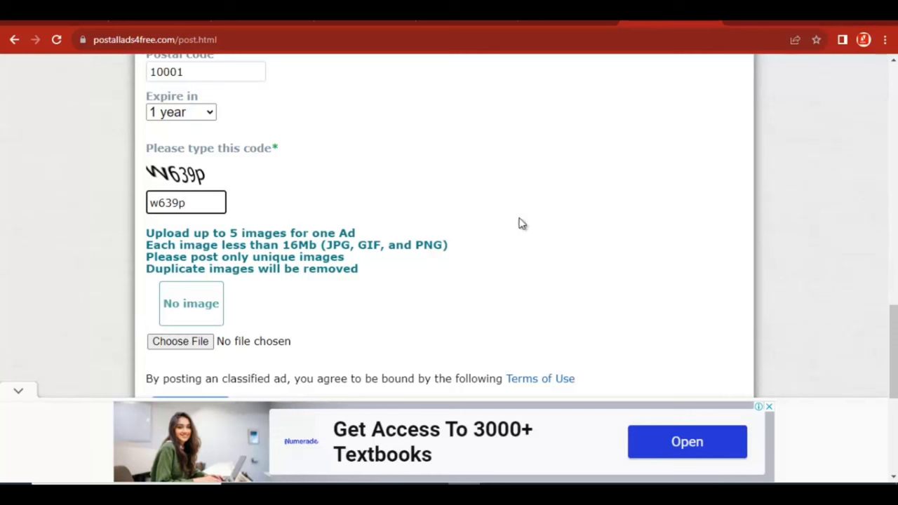
pyautogui.scroll(-3, 449, 225)
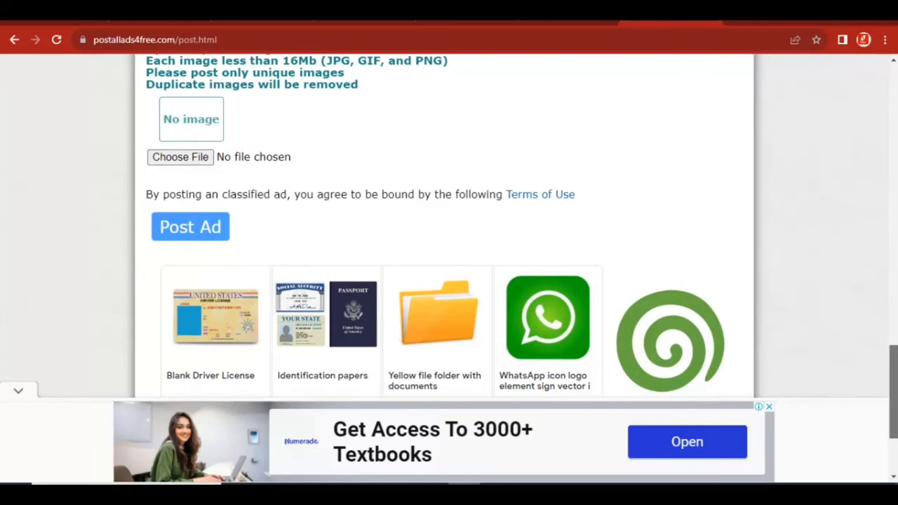
pyautogui.scroll(-1, 449, 224)
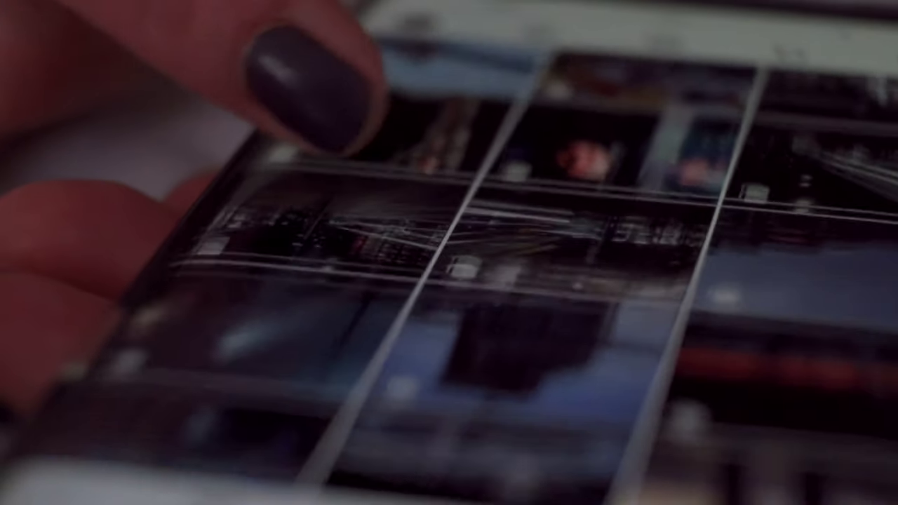